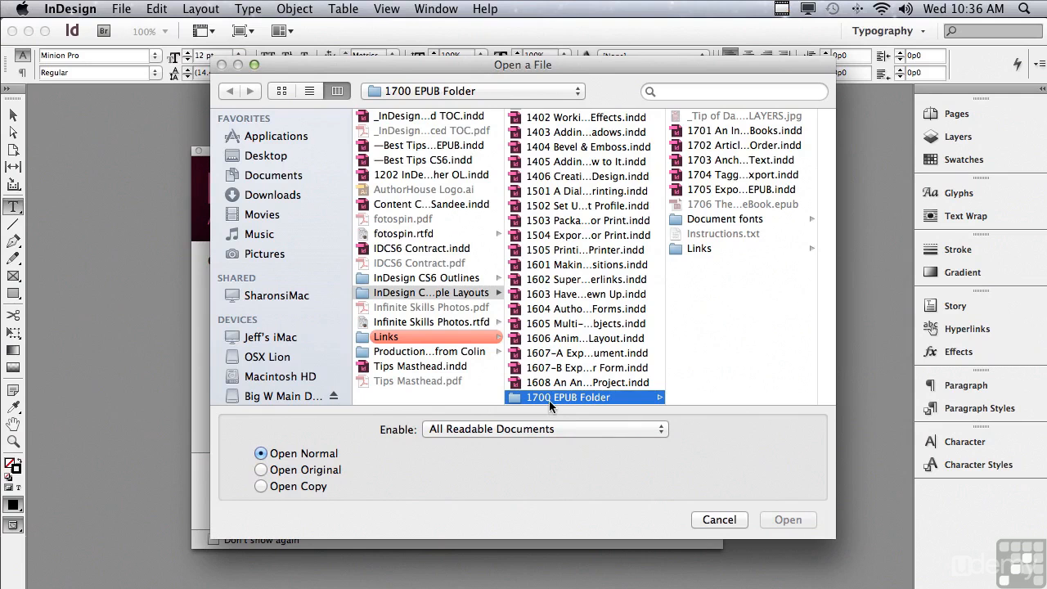
# - Open "1704 Tagging Styles for Export.indd" from the 1700 EPUB Folder and choose the Typography workspace
pyautogui.click(720, 177)
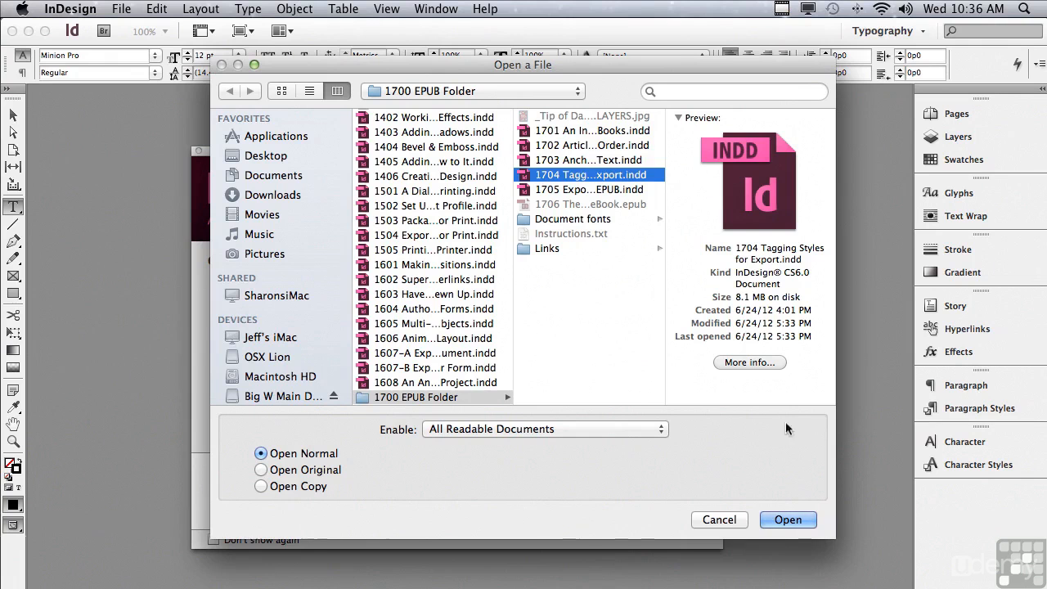
pyautogui.click(777, 521)
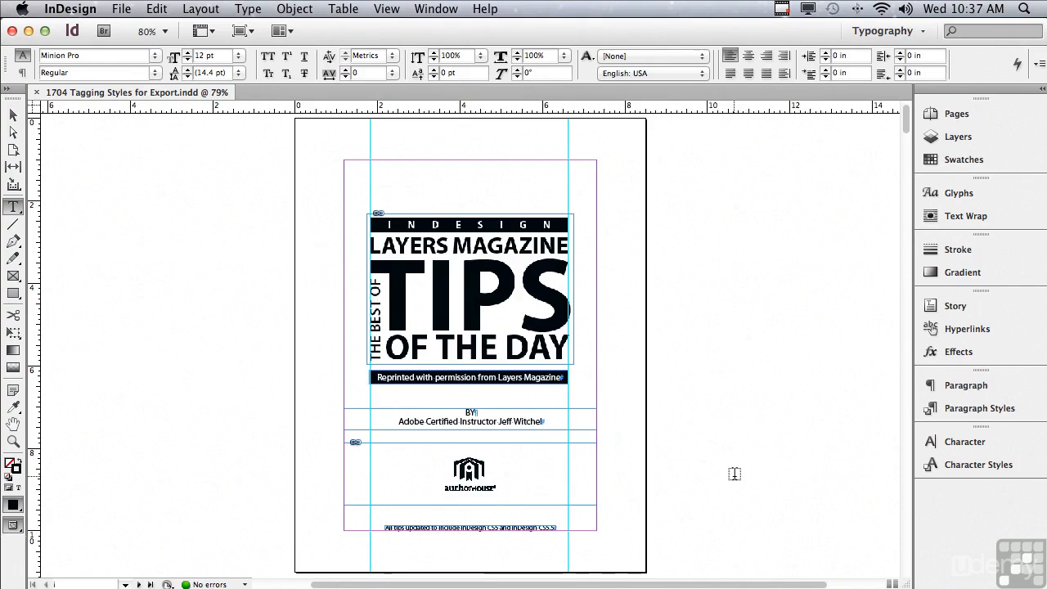
pyautogui.click(873, 31)
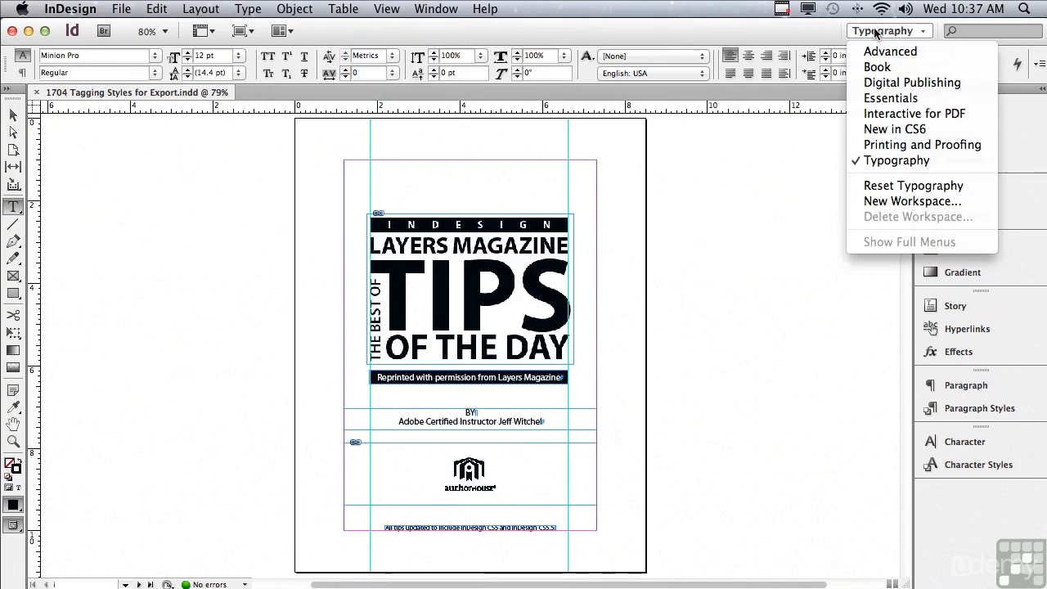
pyautogui.click(874, 161)
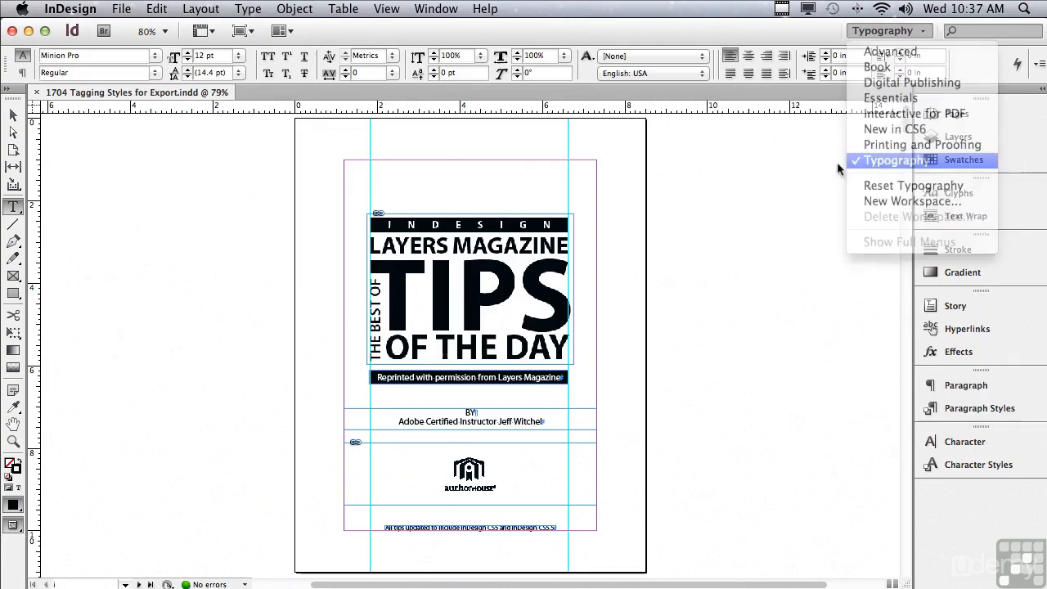
# - Display the paragraph styles and place the text cursor in the "THE BASICS" headline on the first chapter page
pyautogui.click(951, 409)
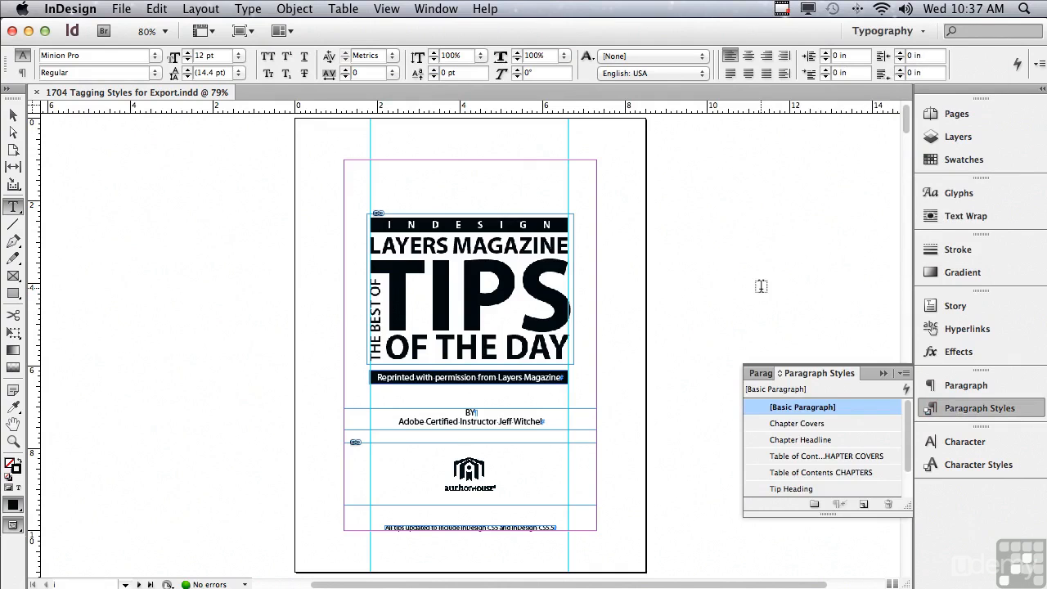
pyautogui.moveTo(906, 133); pyautogui.dragTo(840, 419)
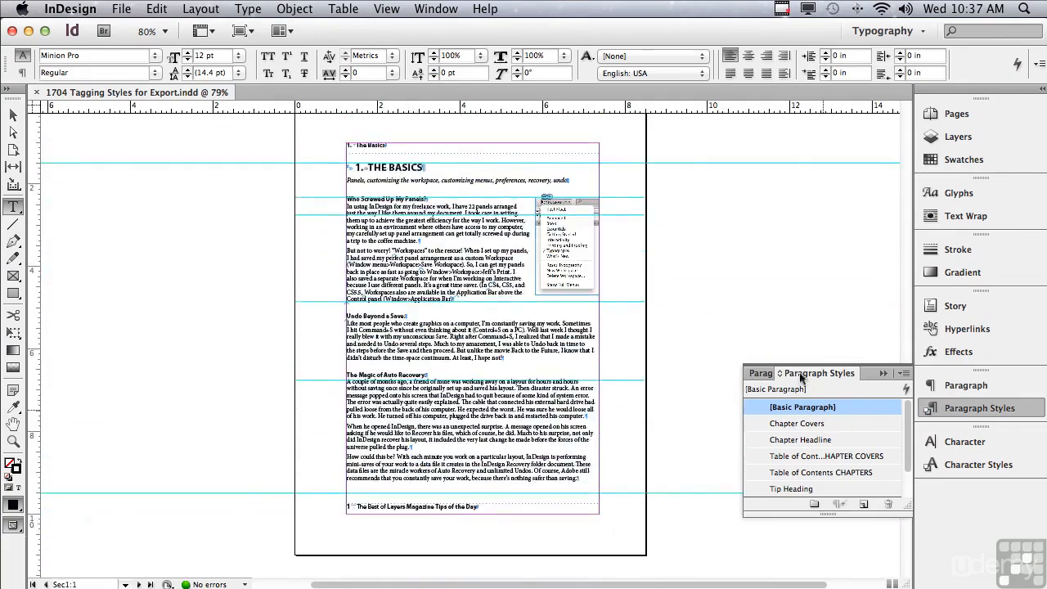
pyautogui.click(13, 444)
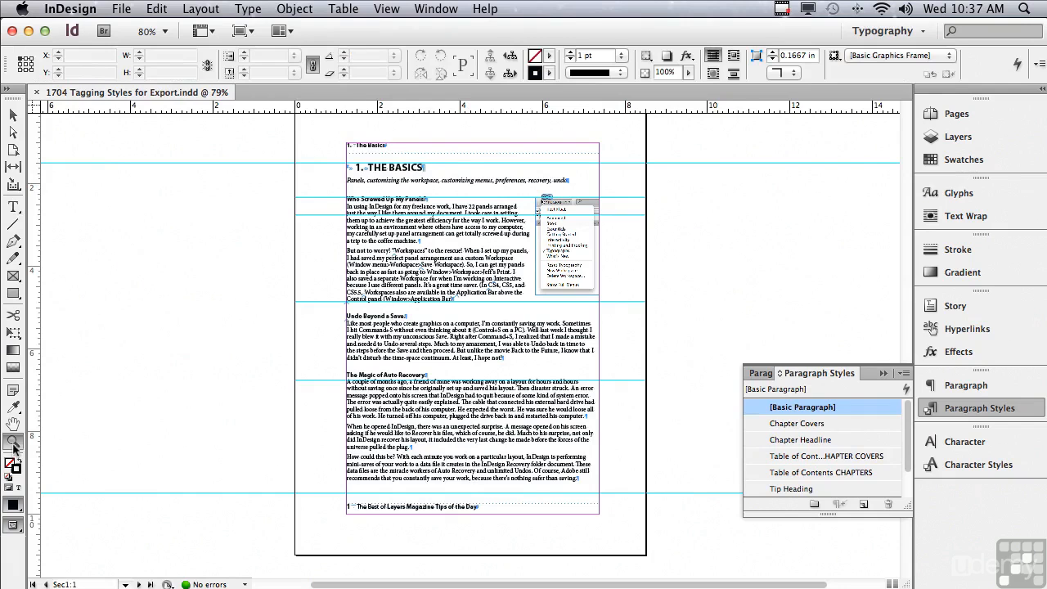
pyautogui.moveTo(317, 124); pyautogui.dragTo(627, 247)
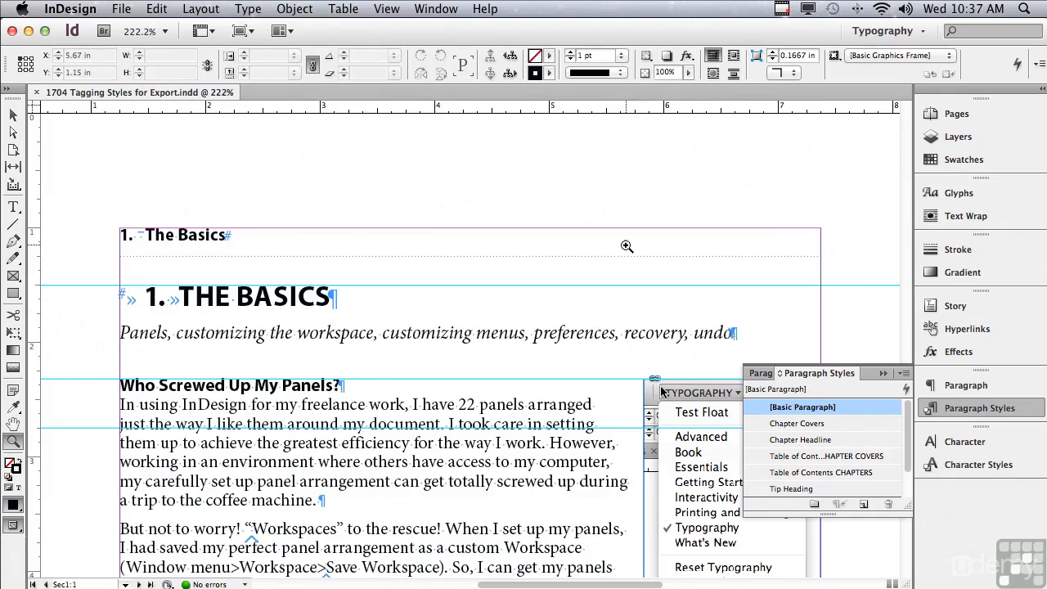
pyautogui.click(13, 207)
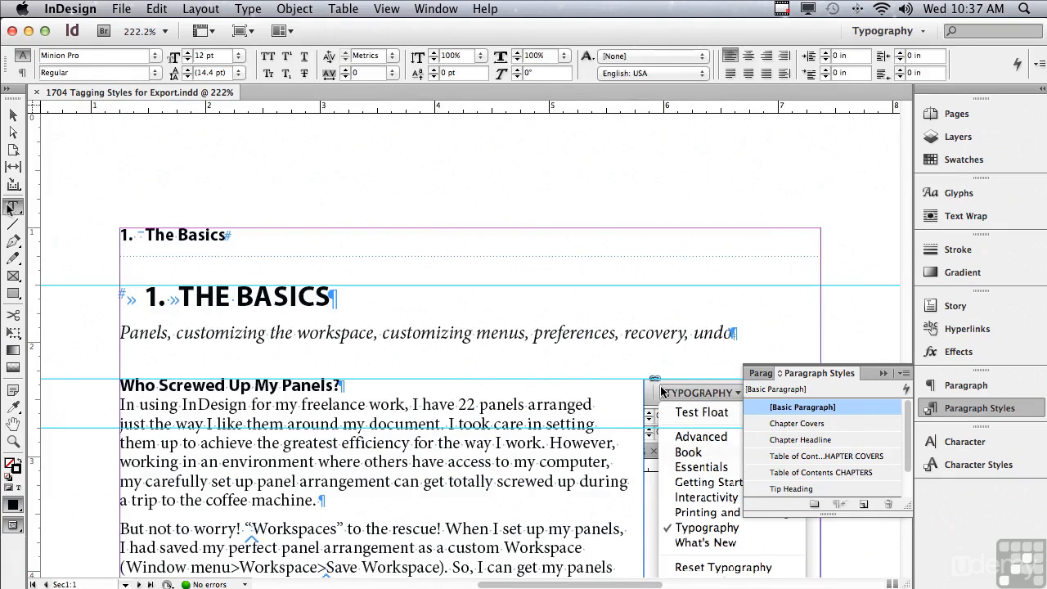
pyautogui.click(194, 296)
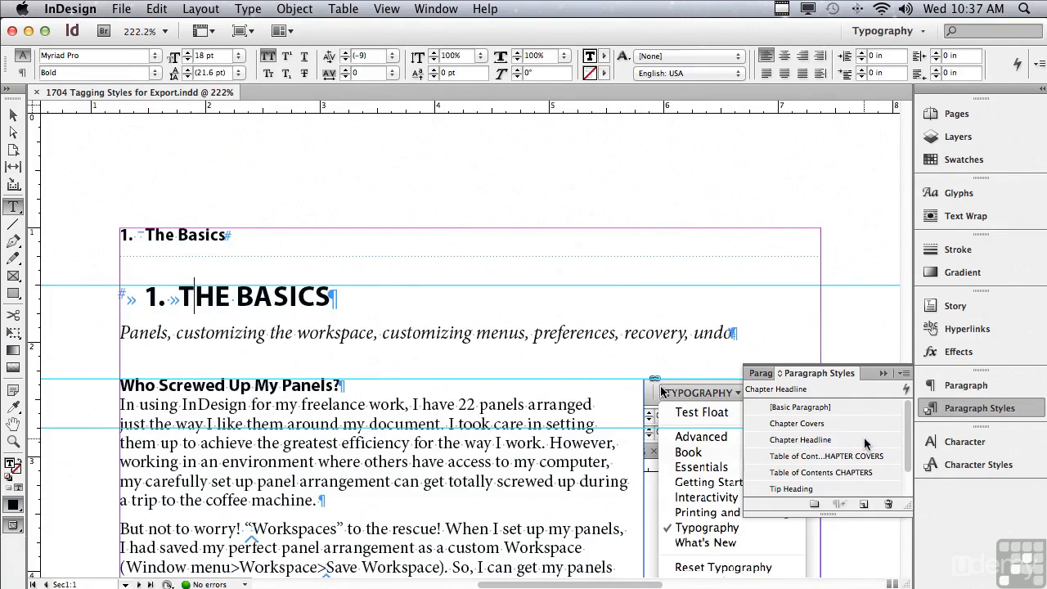
# - Set the EPUB and HTML export tag of the Chapter Headline paragraph style to h1
pyautogui.doubleClick(865, 440)
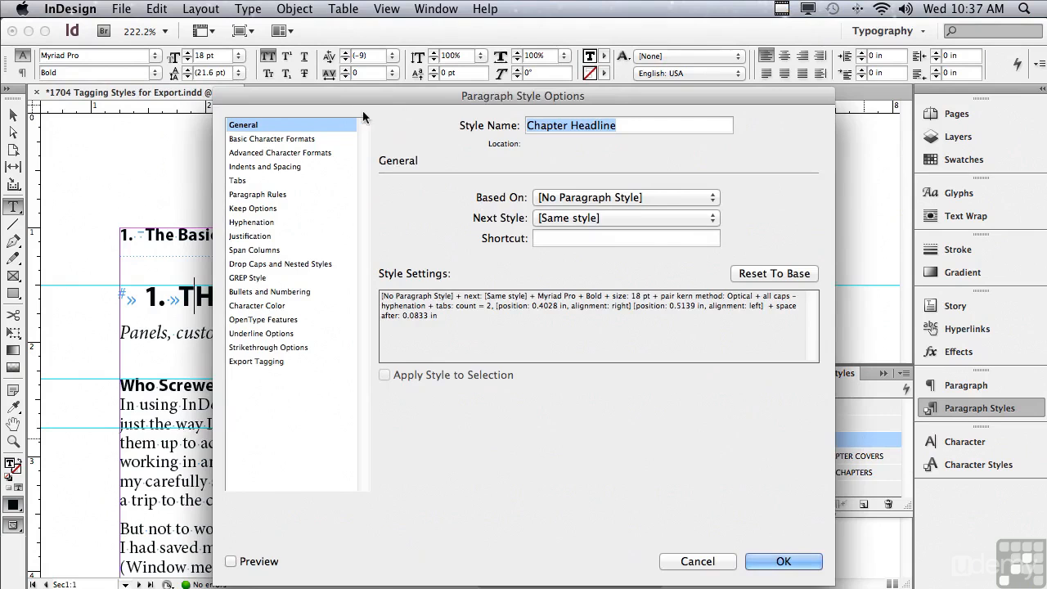
pyautogui.moveTo(356, 93); pyautogui.dragTo(575, 87)
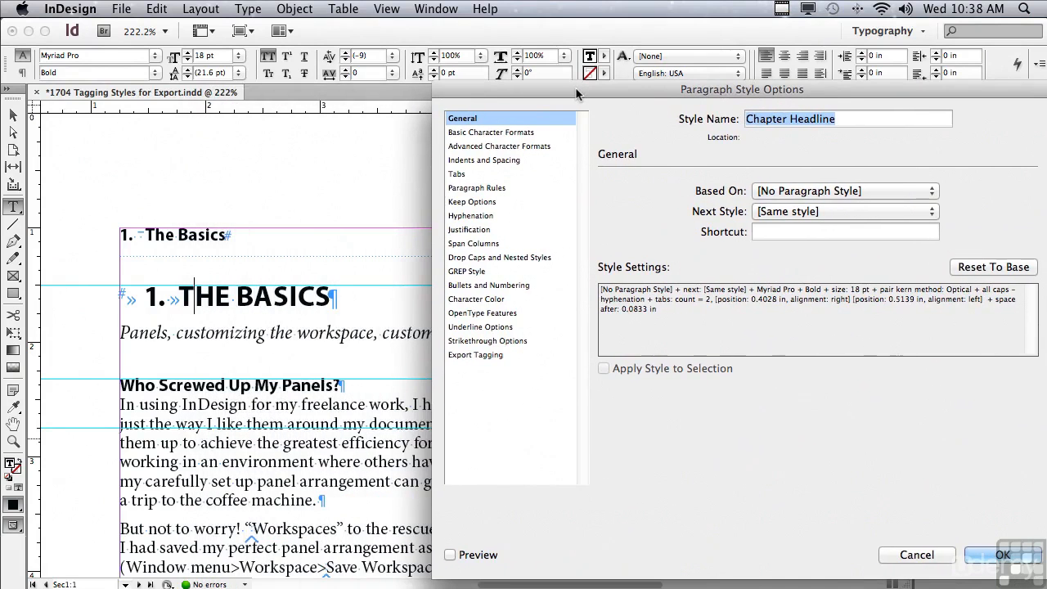
pyautogui.click(492, 355)
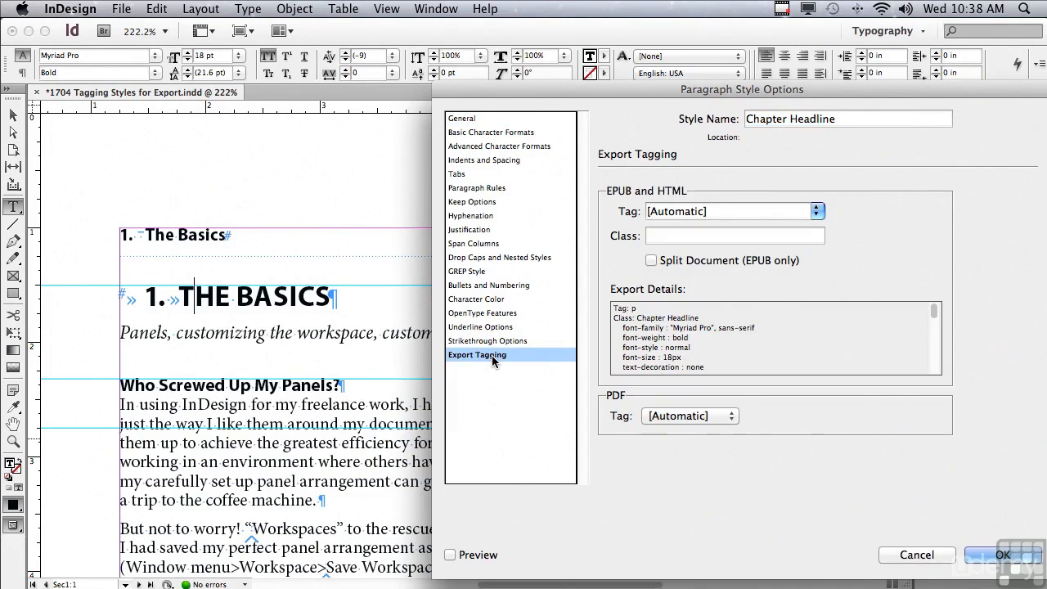
pyautogui.moveTo(533, 88); pyautogui.dragTo(514, 87)
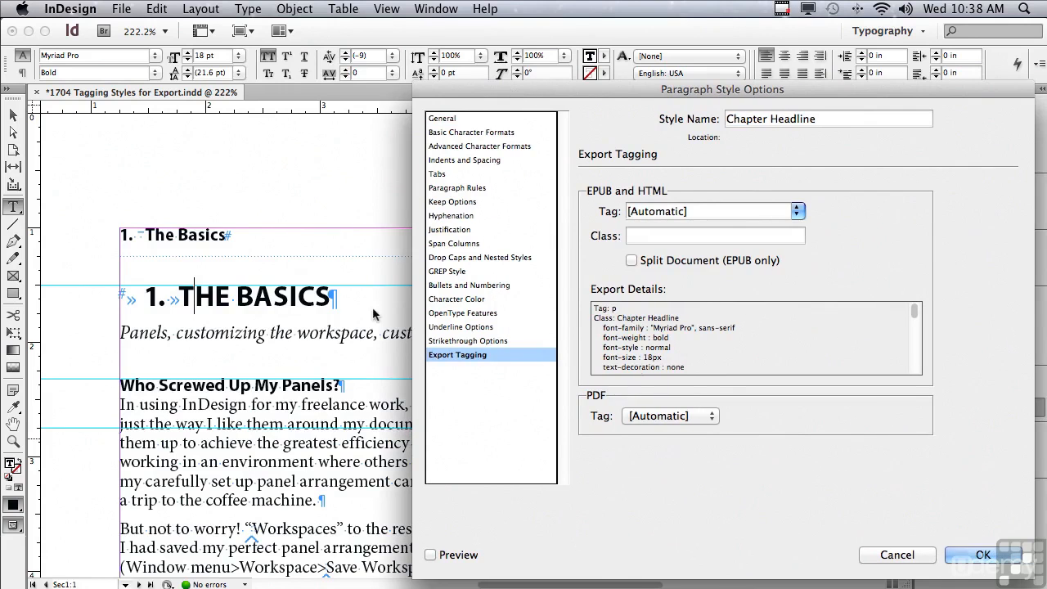
pyautogui.click(798, 211)
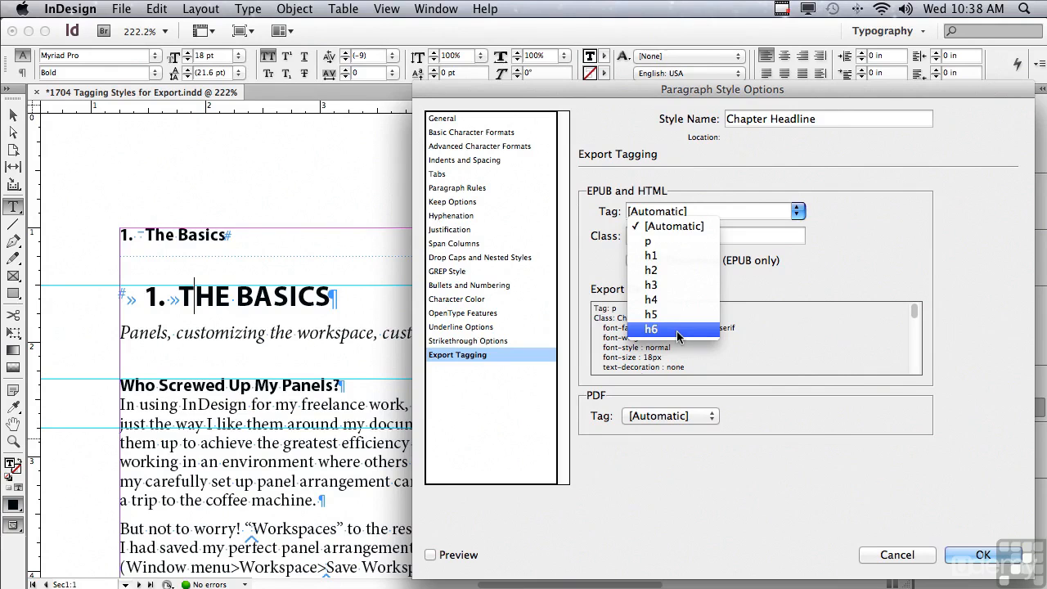
pyautogui.click(678, 256)
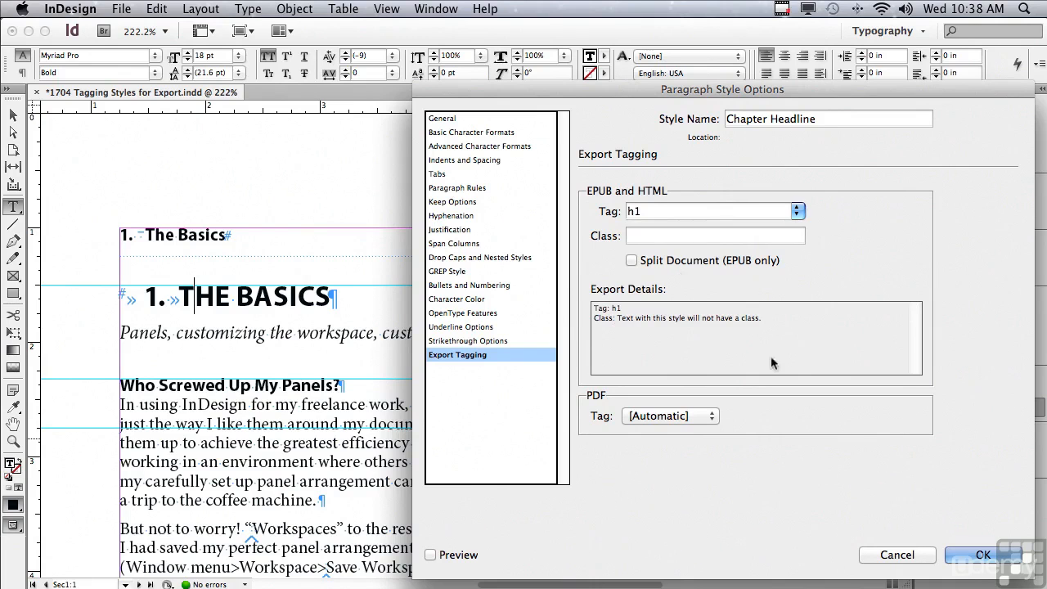
pyautogui.click(954, 555)
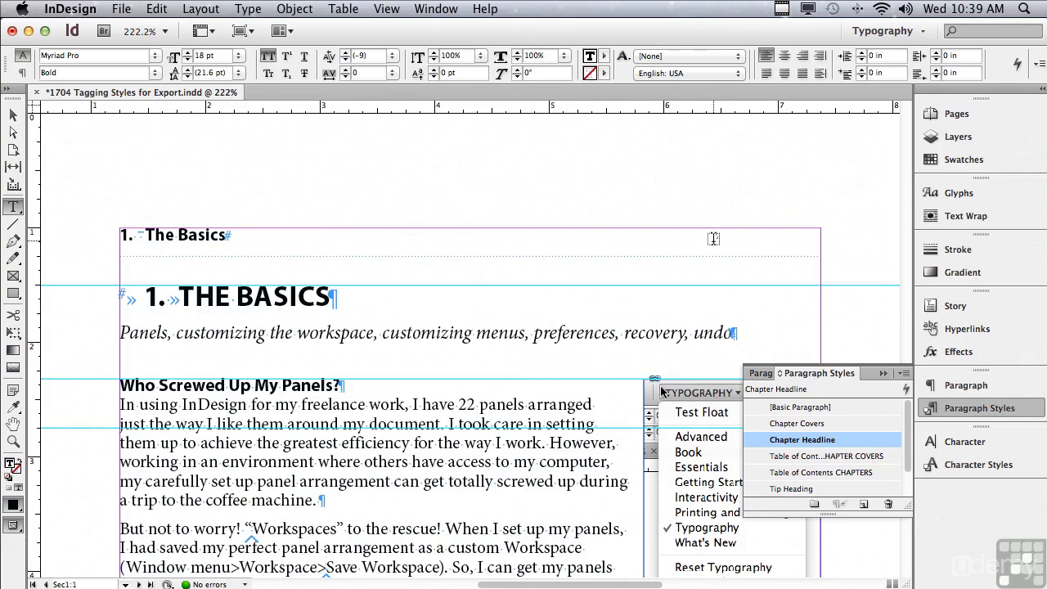
# - Open the editor for all export tags and assign h3 to the Chapter Covers style for EPUB and HTML
pyautogui.click(903, 374)
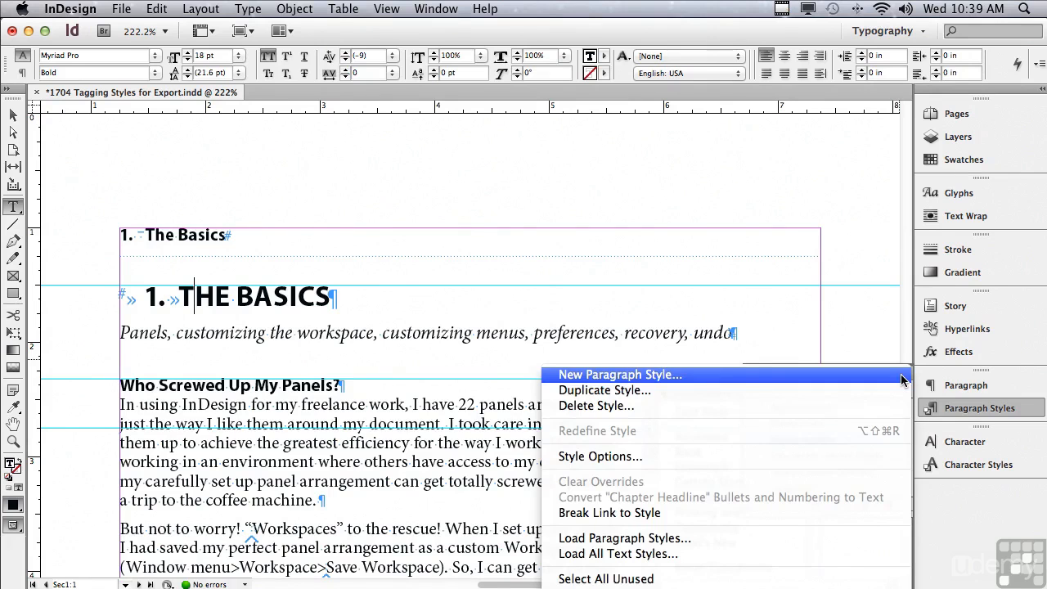
pyautogui.moveTo(825, 588)
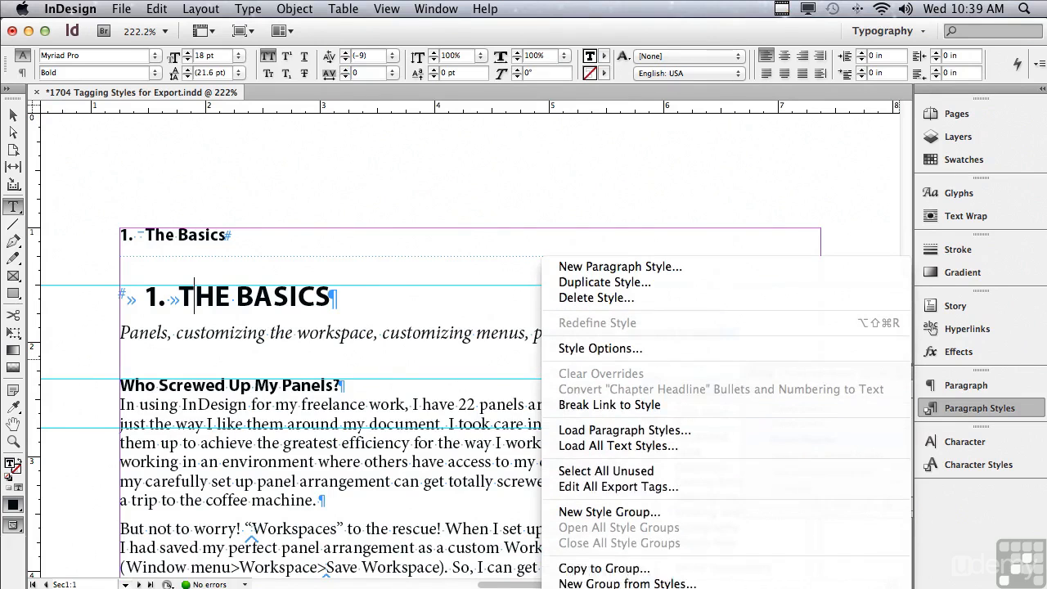
pyautogui.click(797, 490)
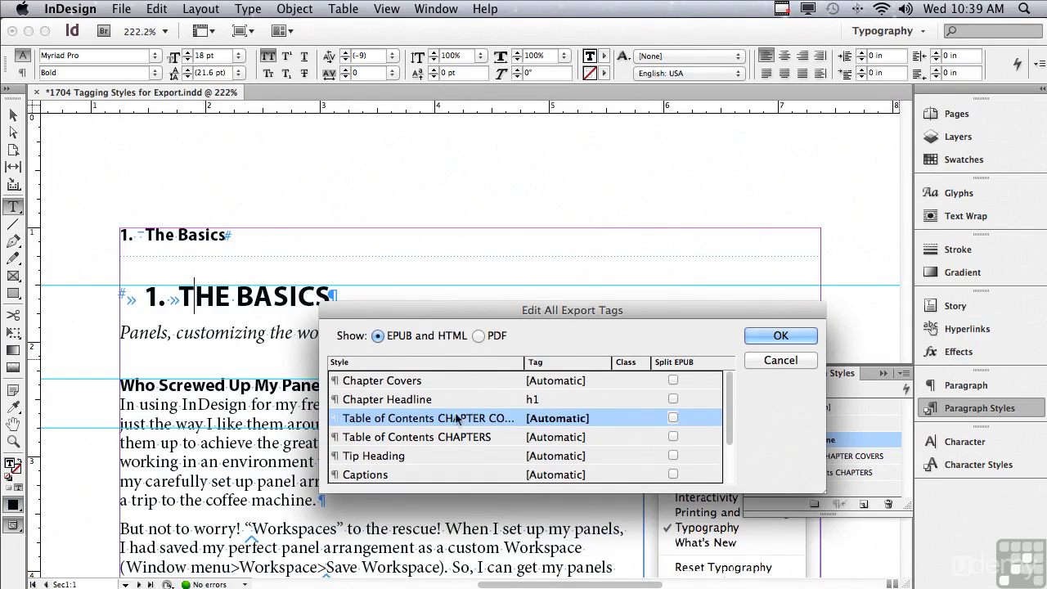
pyautogui.click(384, 383)
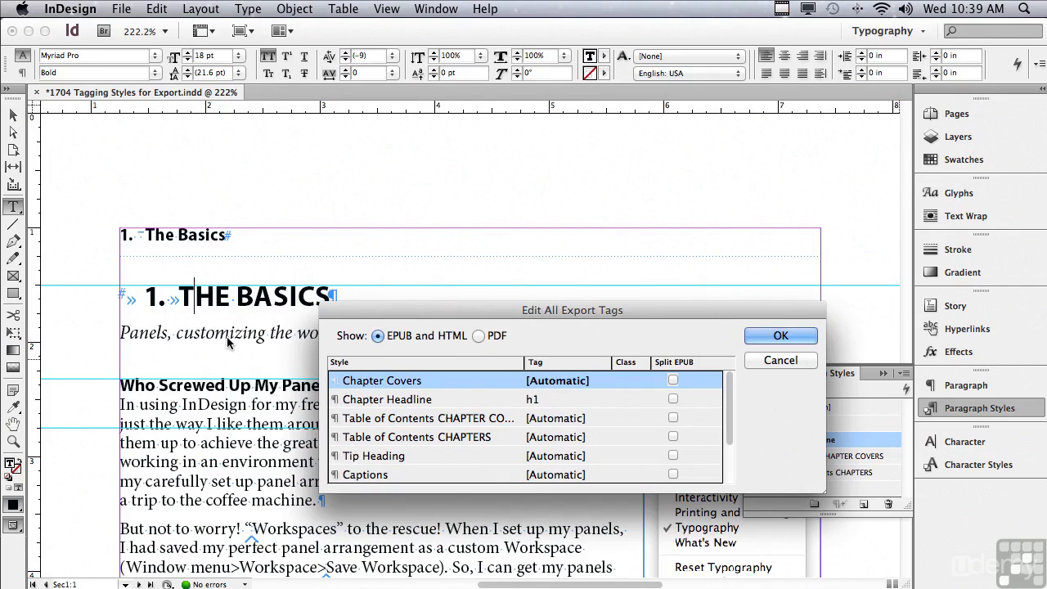
pyautogui.click(580, 381)
pyautogui.click(594, 381)
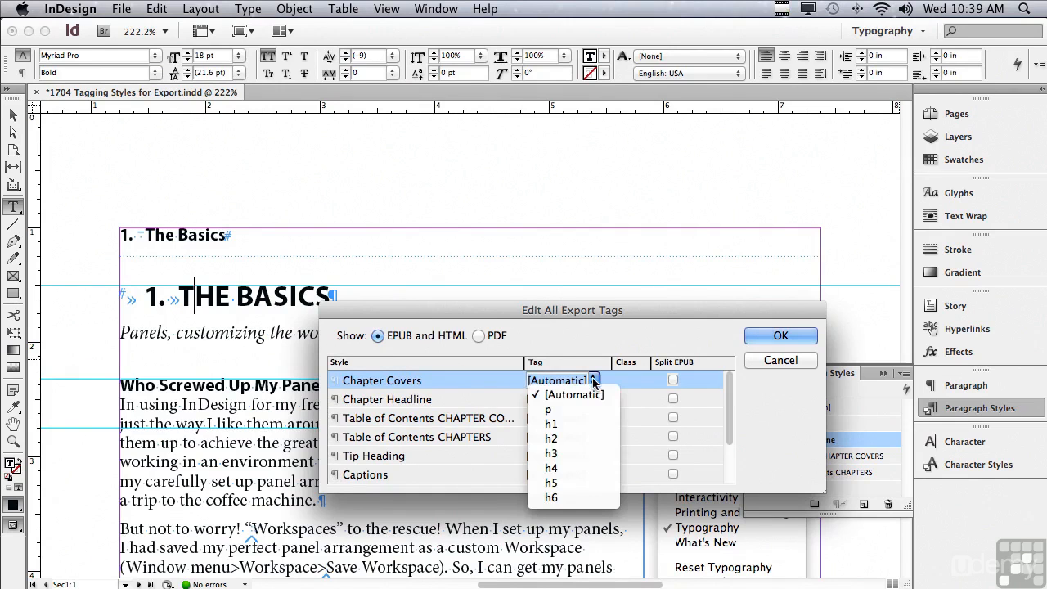
pyautogui.click(573, 453)
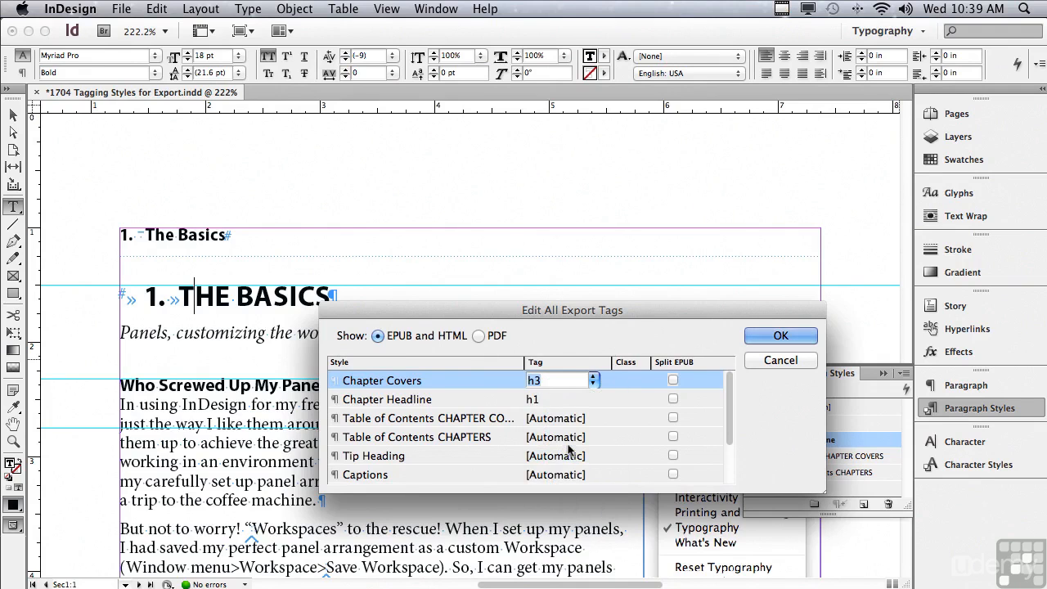
# - Assign the h5 export tag to the Table of Contents CHAPTER COVERS style
pyautogui.click(393, 421)
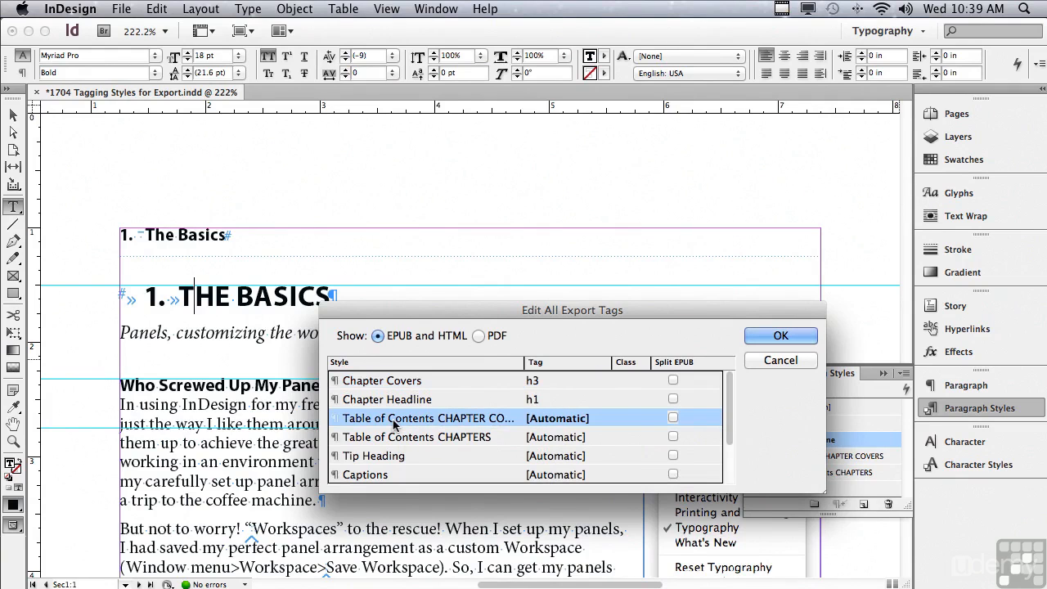
pyautogui.click(561, 421)
pyautogui.click(593, 418)
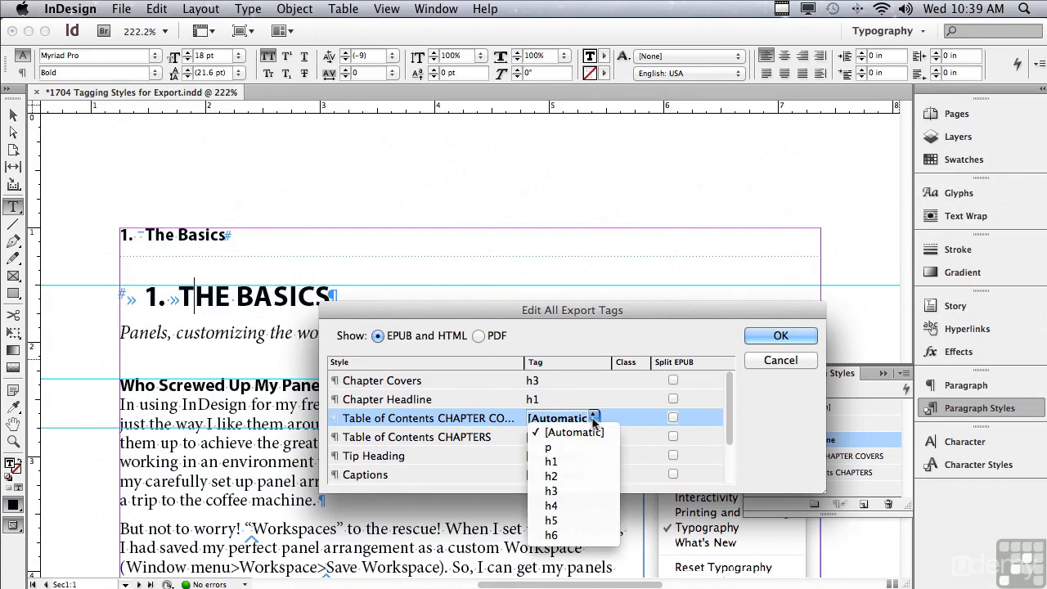
pyautogui.click(573, 518)
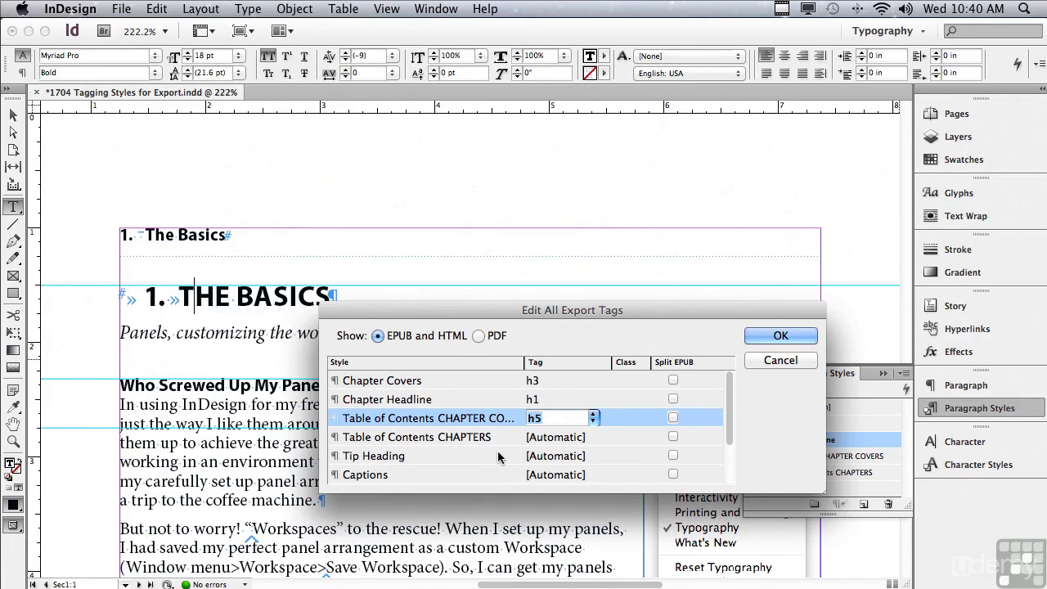
# - Assign the h3 export tag to the Table of Contents CHAPTERS style
pyautogui.click(428, 436)
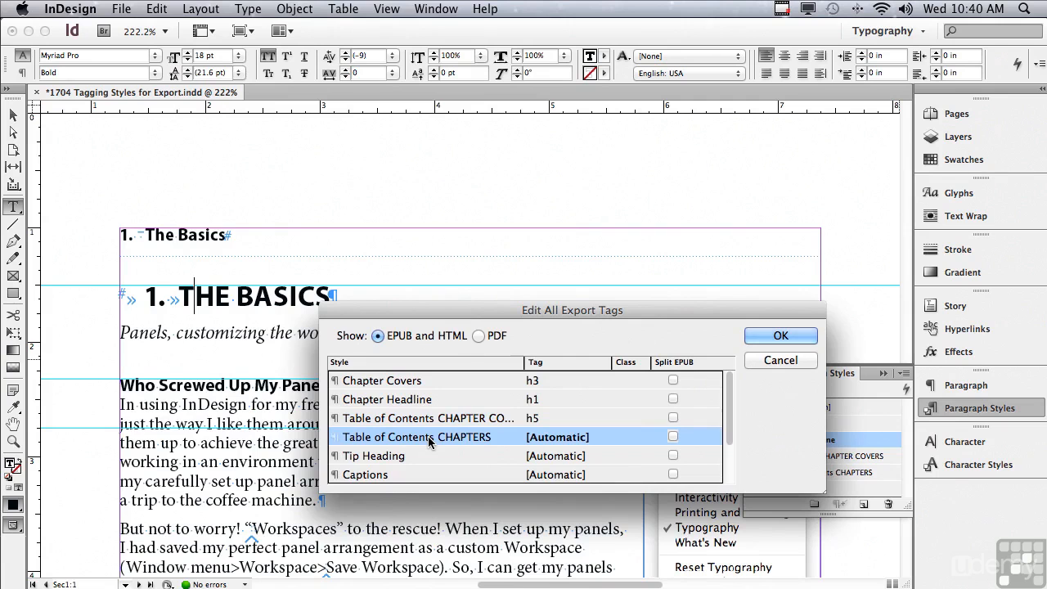
pyautogui.click(544, 439)
pyautogui.click(593, 437)
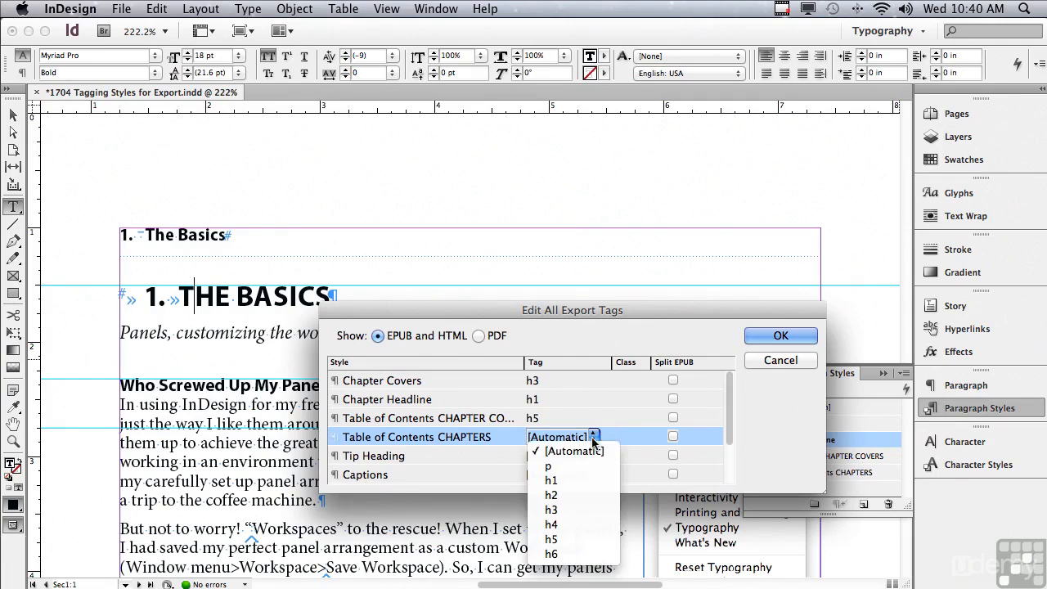
pyautogui.click(550, 510)
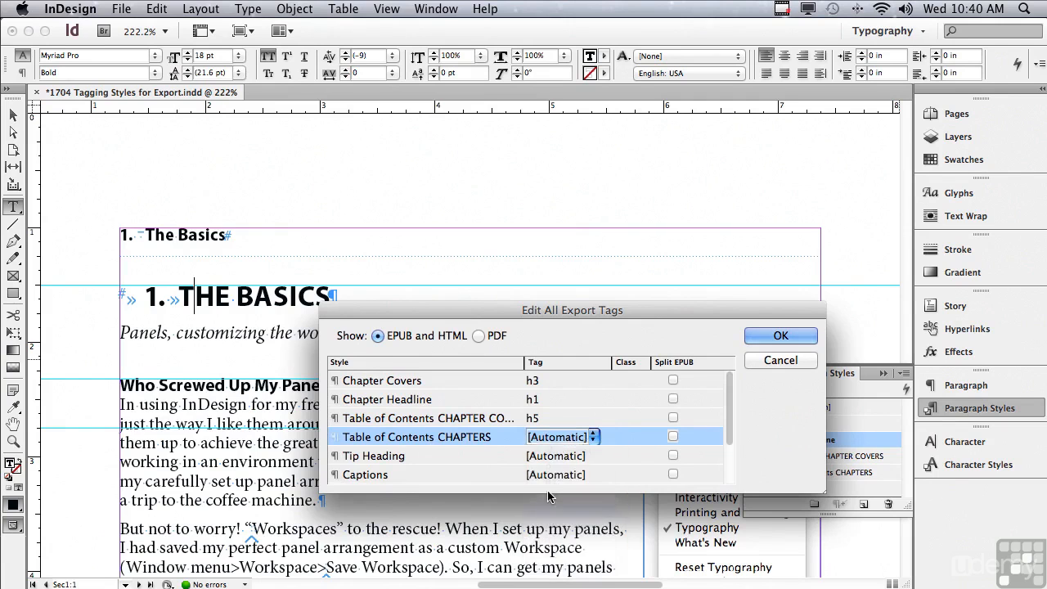
# - Assign the h2 export tag to the Tip Heading style
pyautogui.click(458, 458)
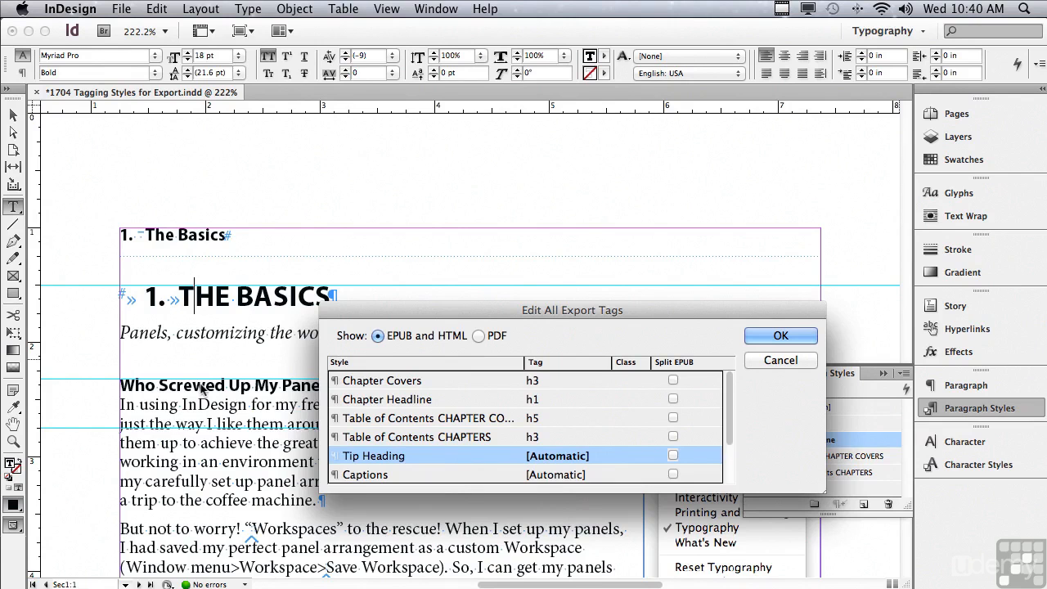
pyautogui.click(556, 460)
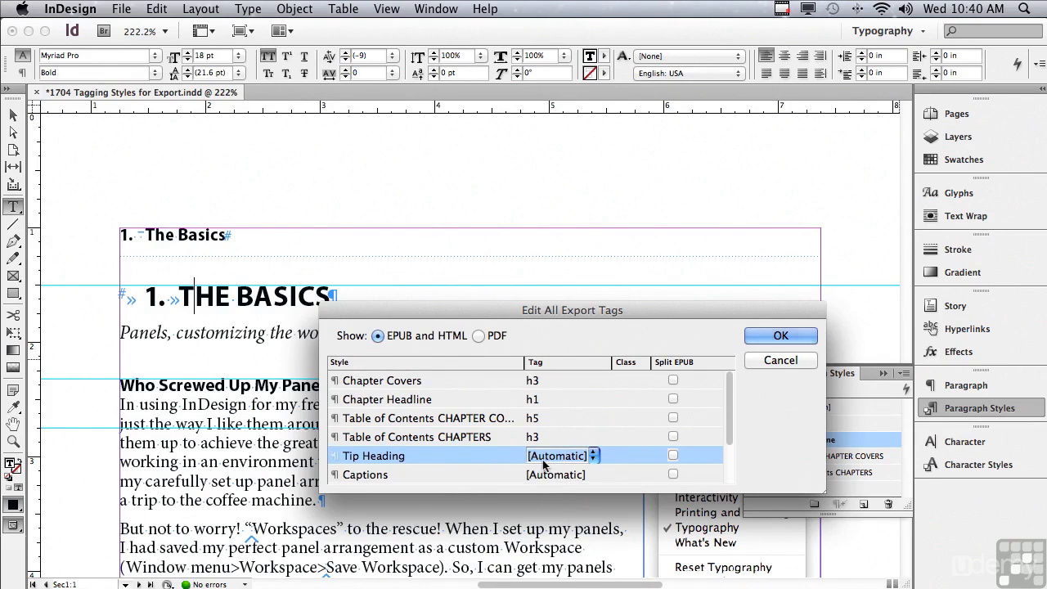
pyautogui.click(595, 457)
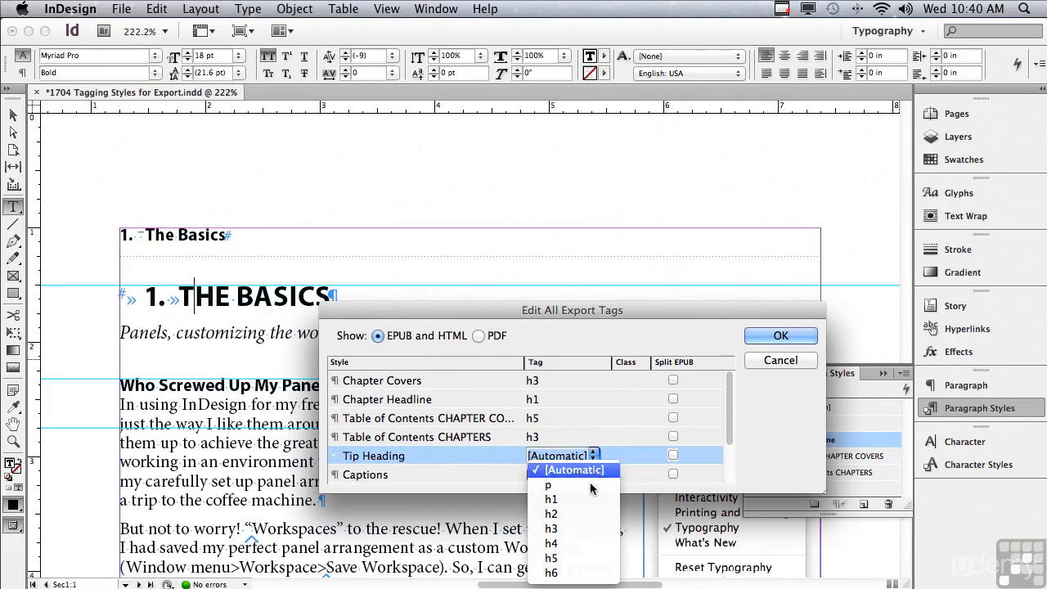
pyautogui.click(587, 520)
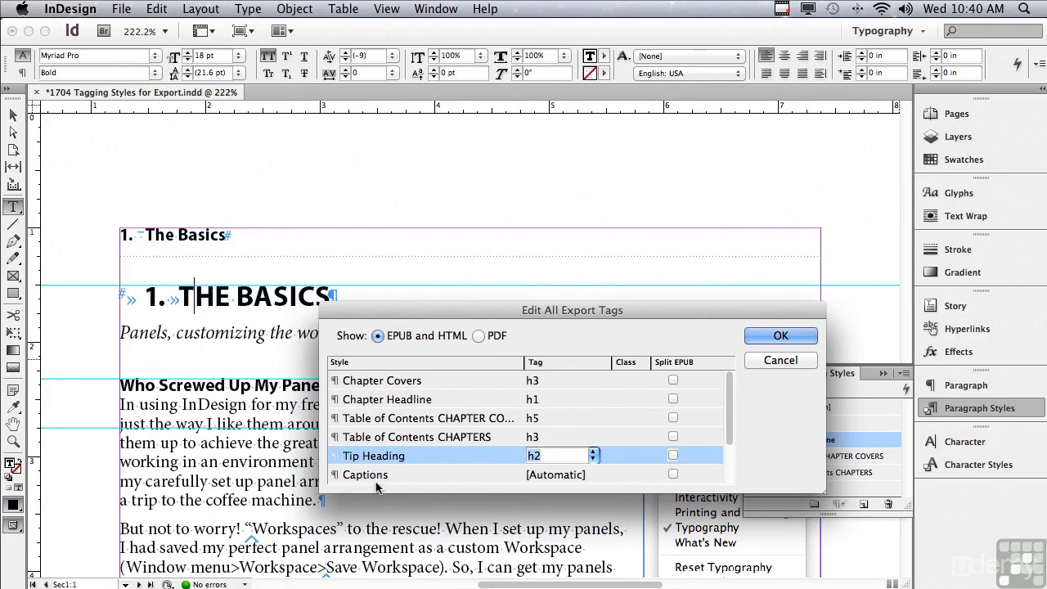
# - Assign the p export tag to the Captions style
pyautogui.click(544, 476)
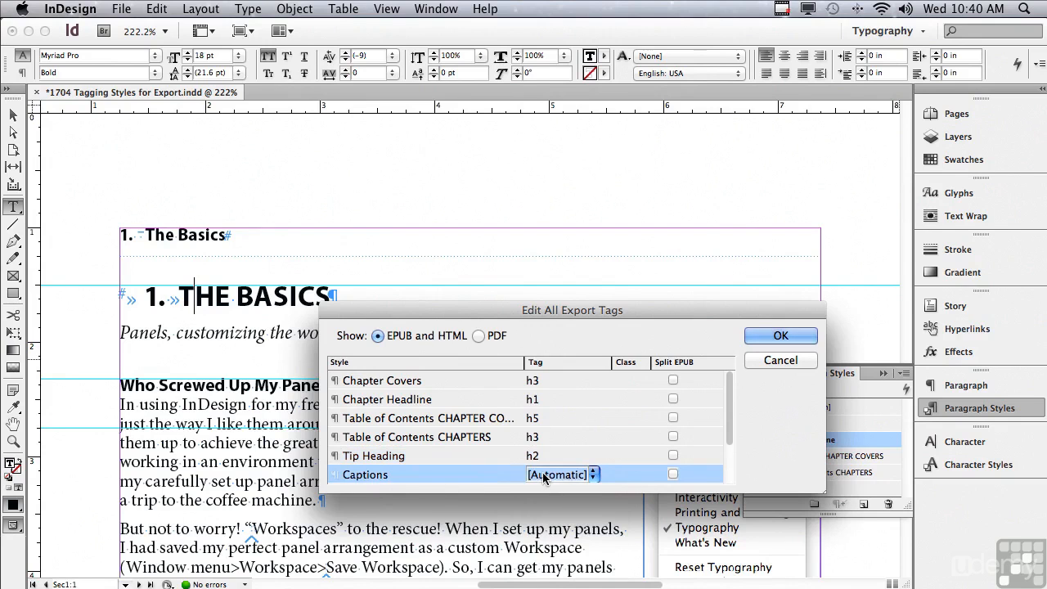
pyautogui.click(594, 476)
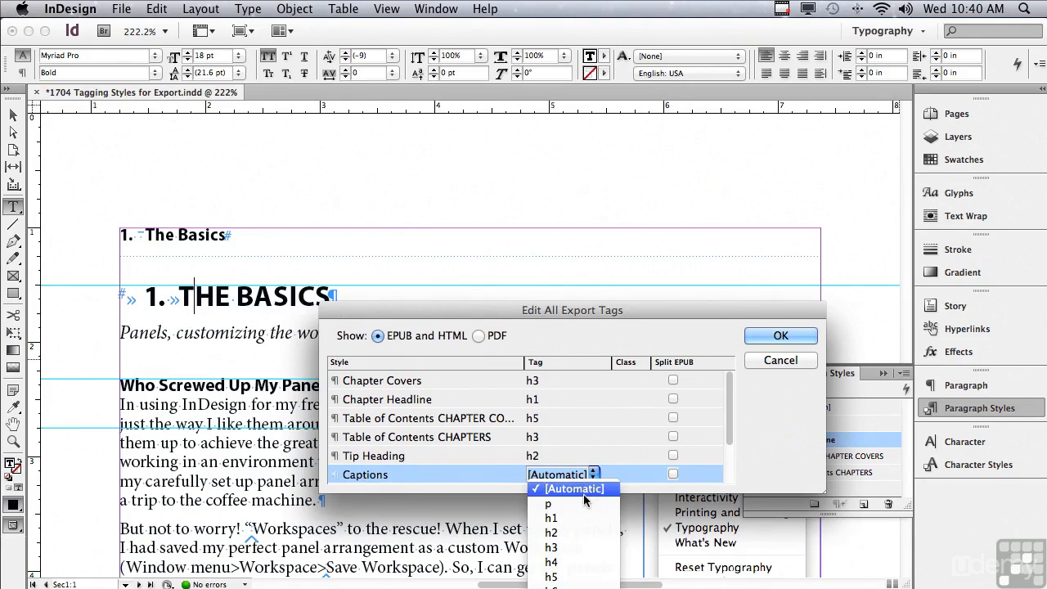
pyautogui.click(539, 507)
# - Assign the p export tag to the Tip Copy paragraph style
pyautogui.moveTo(729, 425); pyautogui.dragTo(731, 462)
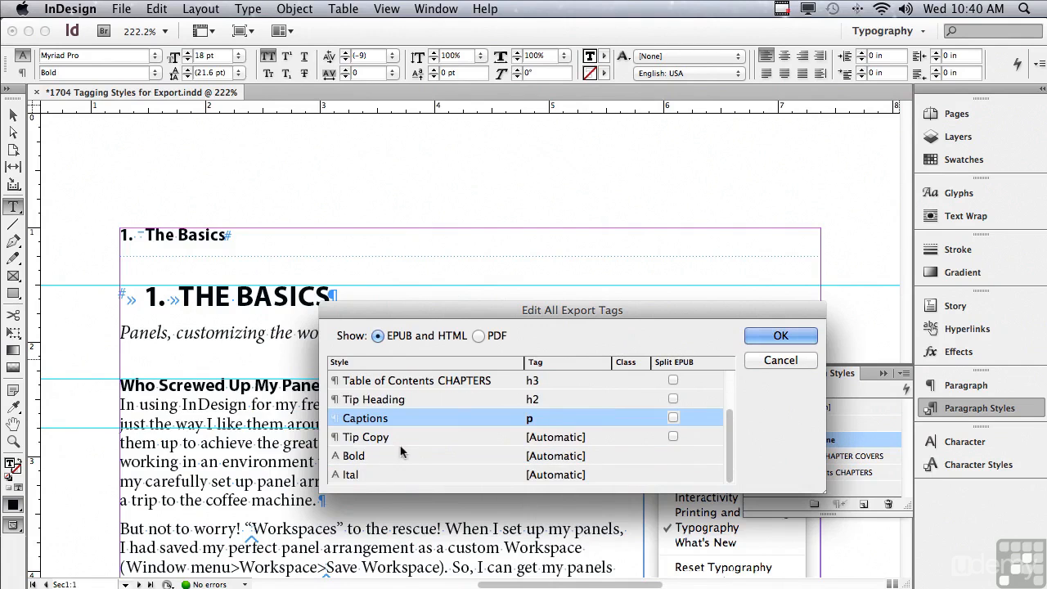
pyautogui.click(378, 437)
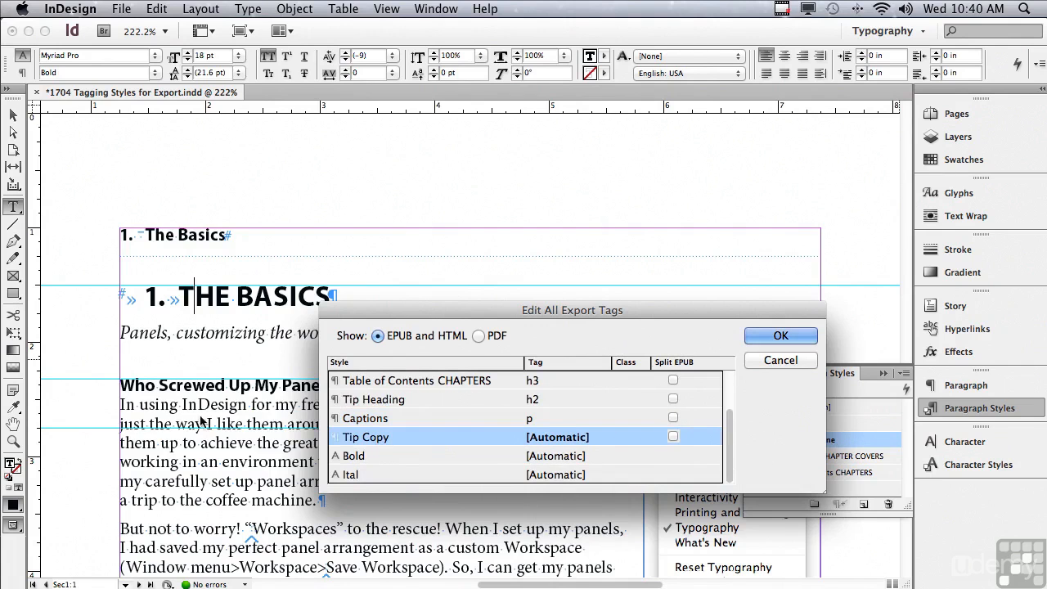
pyautogui.click(564, 439)
pyautogui.click(593, 437)
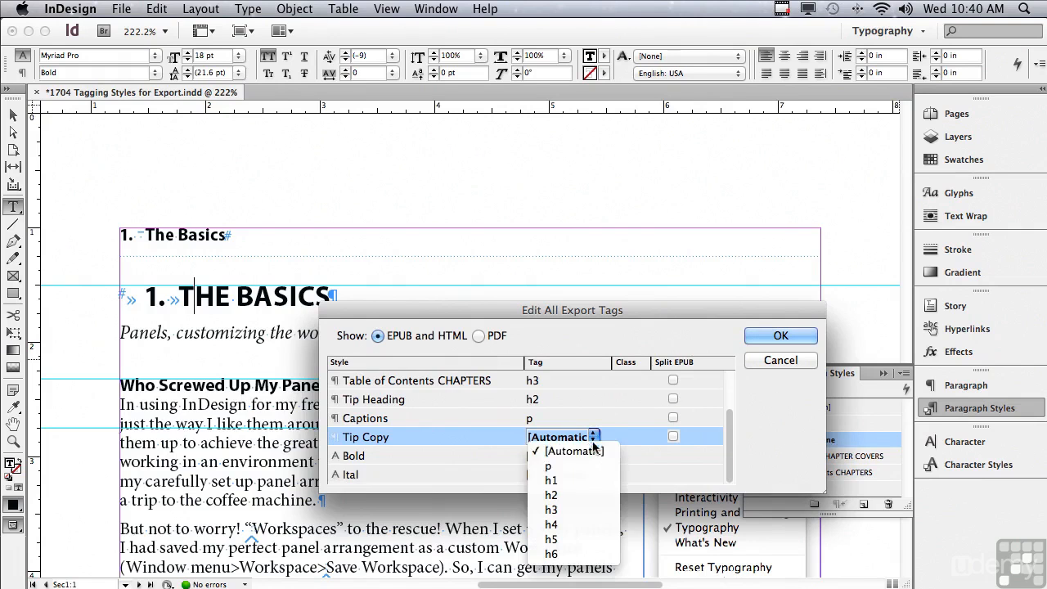
pyautogui.click(589, 468)
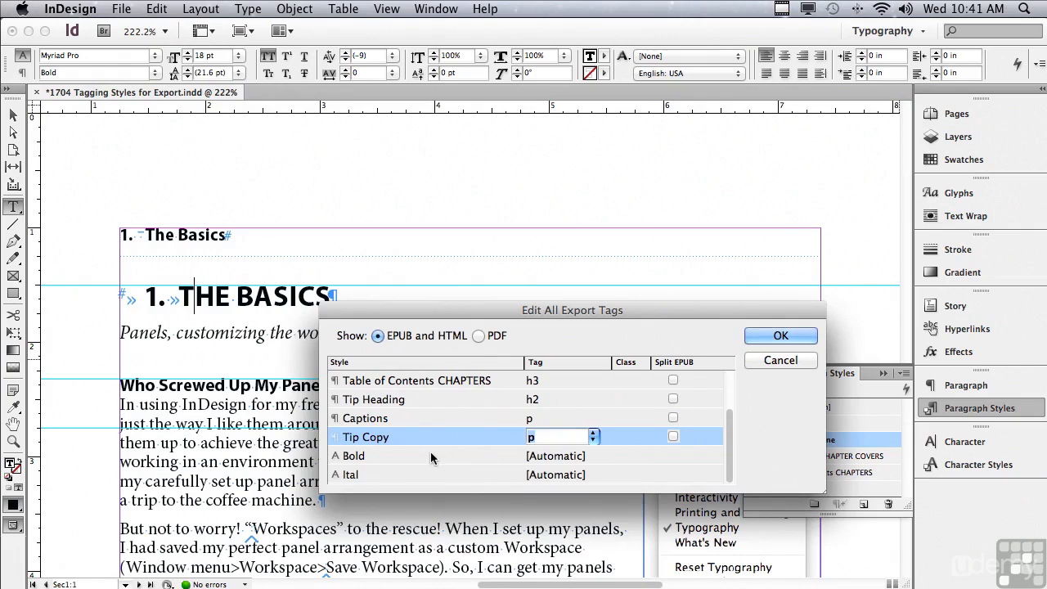
# - Assign the strong export tag to the Bold character style
pyautogui.click(549, 456)
pyautogui.click(594, 455)
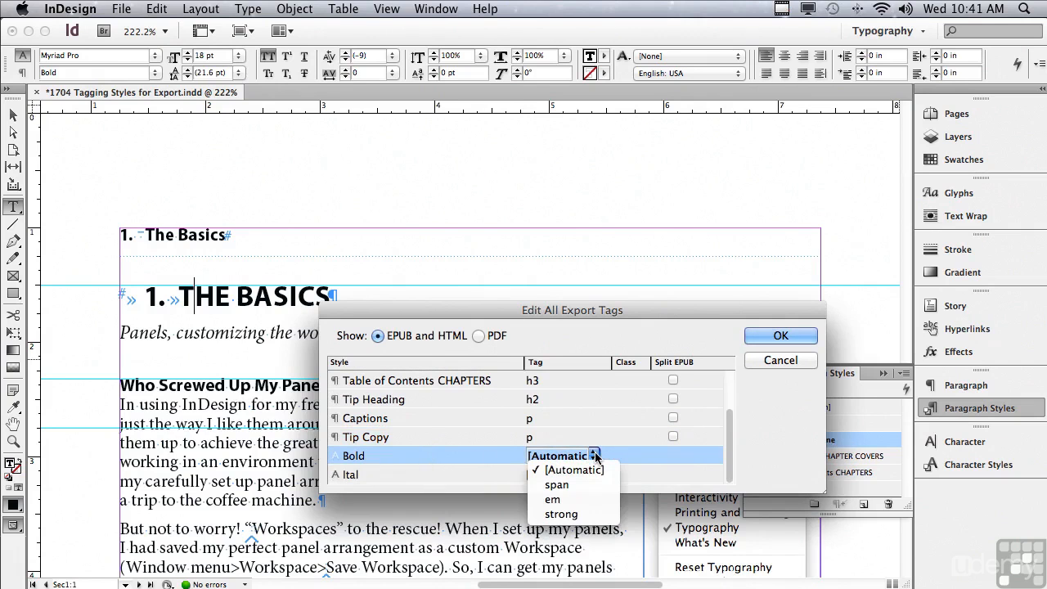
pyautogui.click(561, 514)
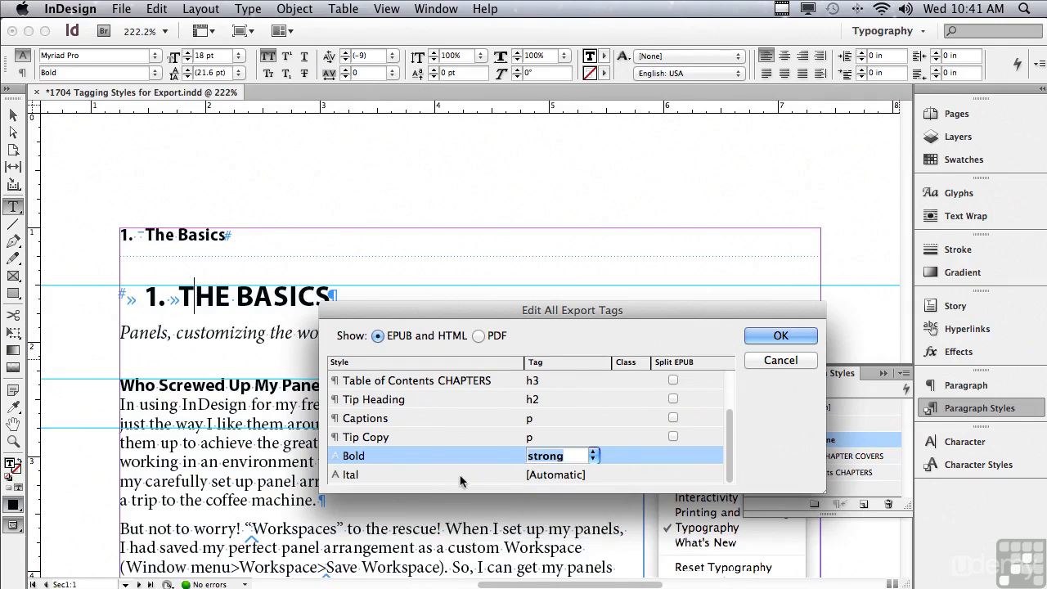
# - Assign the em export tag to the Ital character style and apply all the export tag changes
pyautogui.click(442, 478)
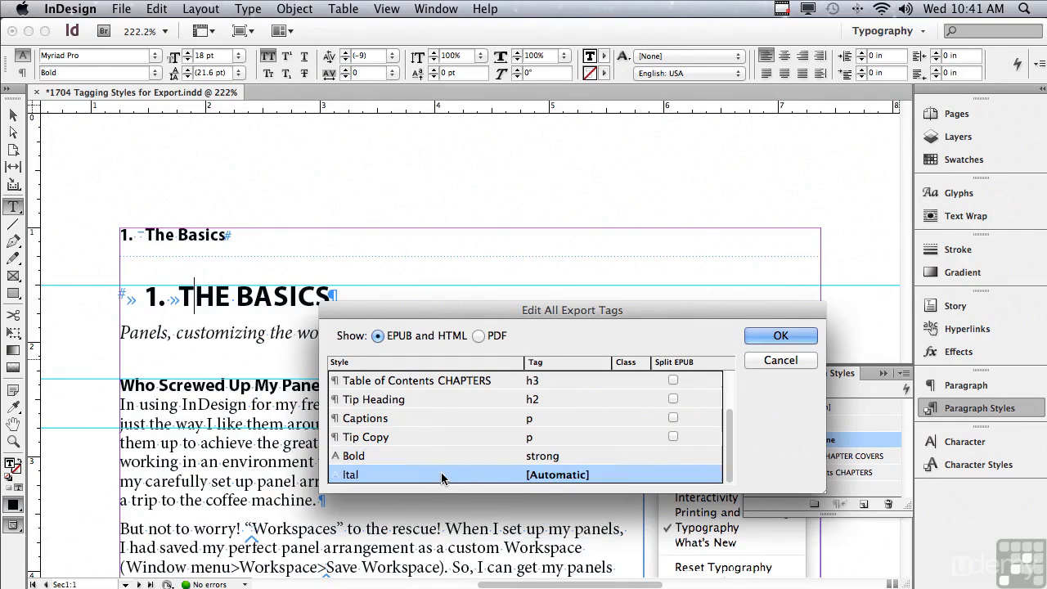
pyautogui.click(547, 479)
pyautogui.click(595, 474)
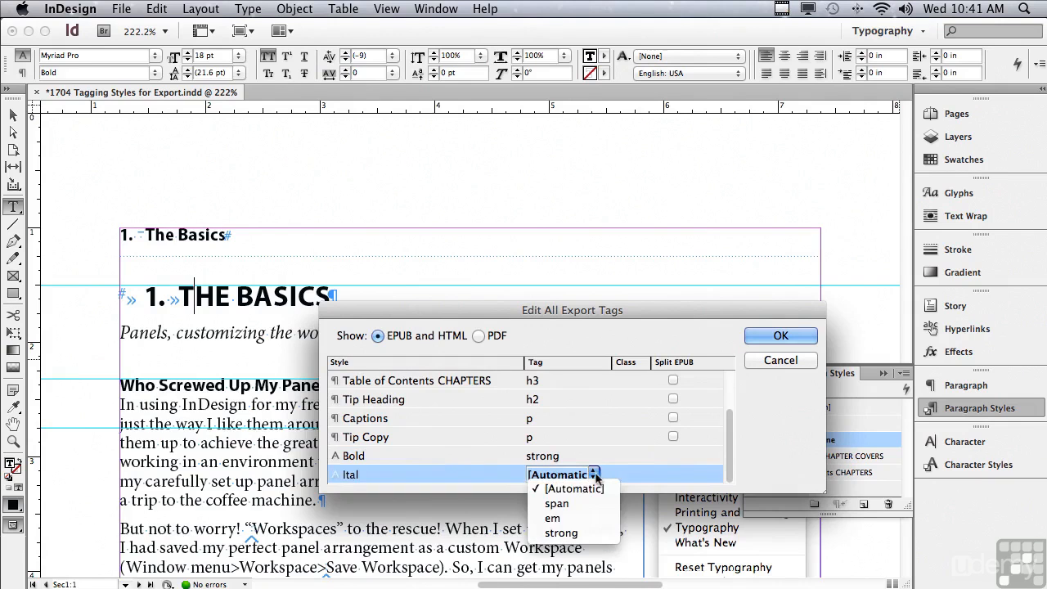
pyautogui.click(579, 518)
pyautogui.click(757, 336)
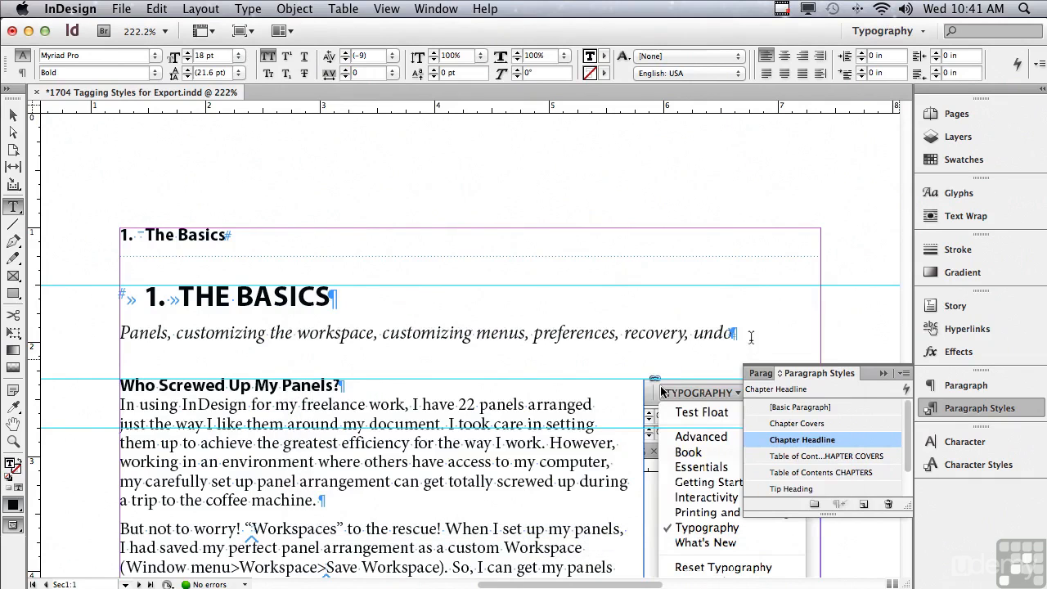